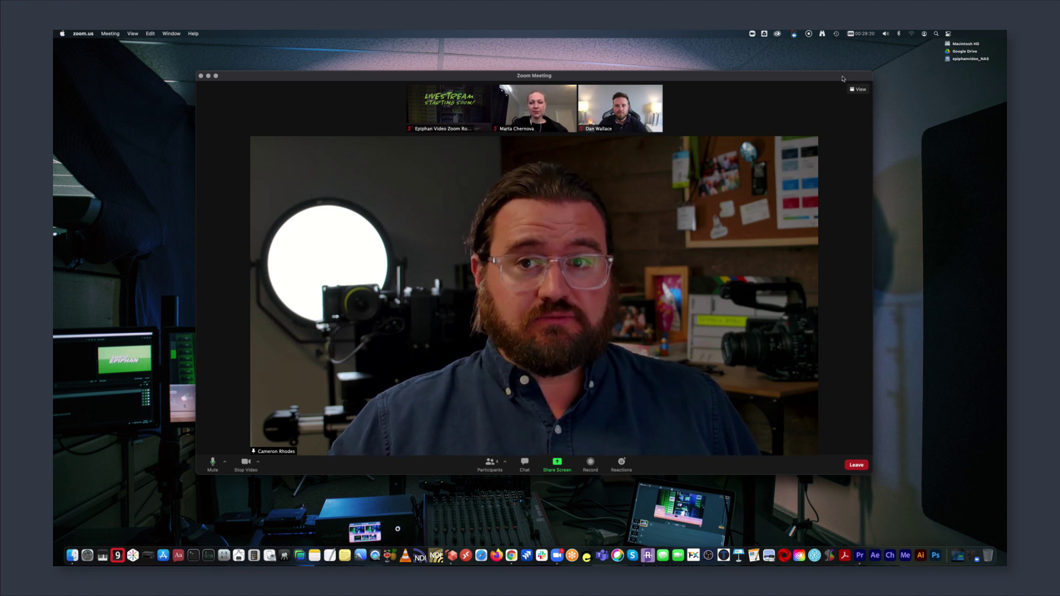
- Switch the Zoom meeting layout to Gallery view
click(859, 90)
click(832, 113)
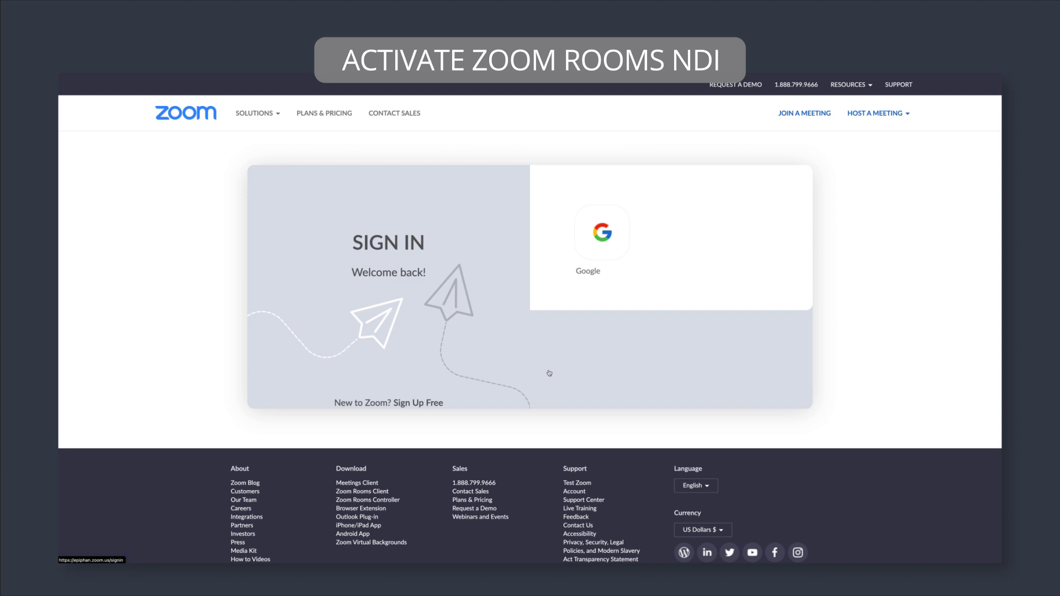
- Sign in to the Zoom web portal with the Google account and open Settings
click(592, 247)
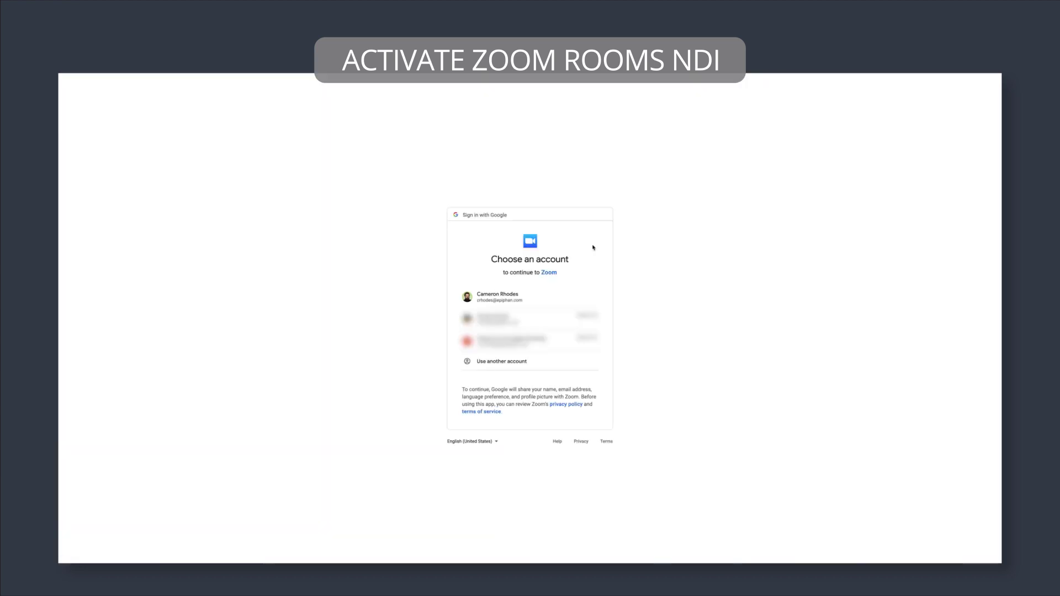
click(524, 298)
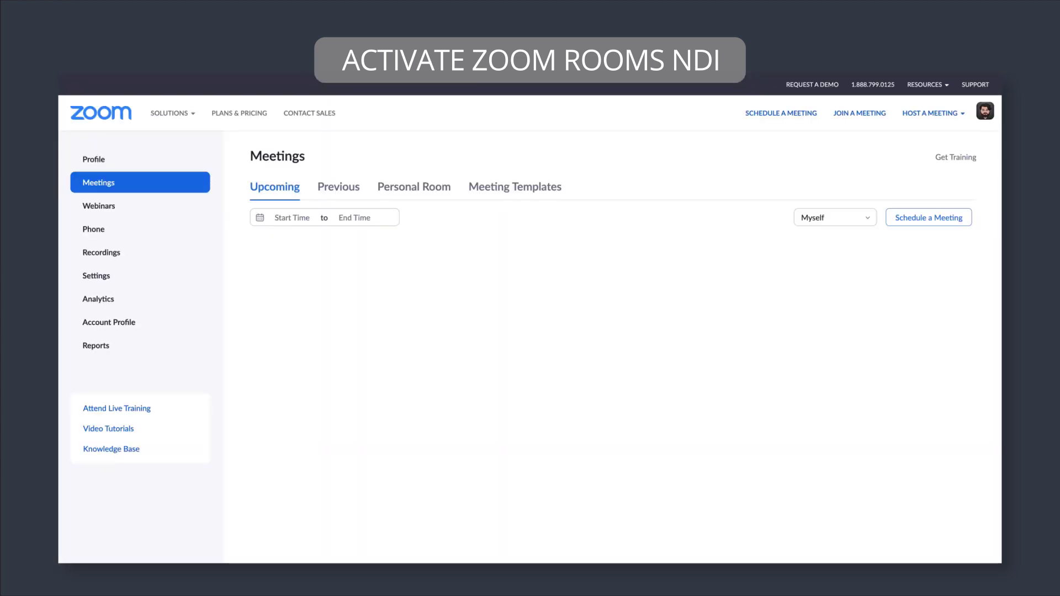
click(115, 274)
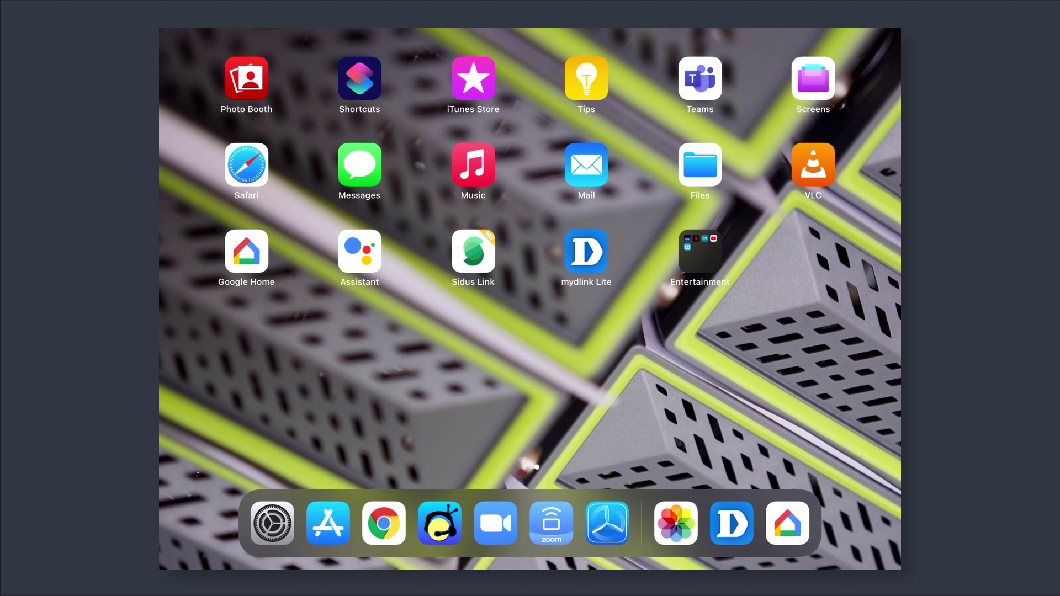
- Launch Zoom Rooms, invite two contacts from the Meet Now list, and start the meeting
click(551, 523)
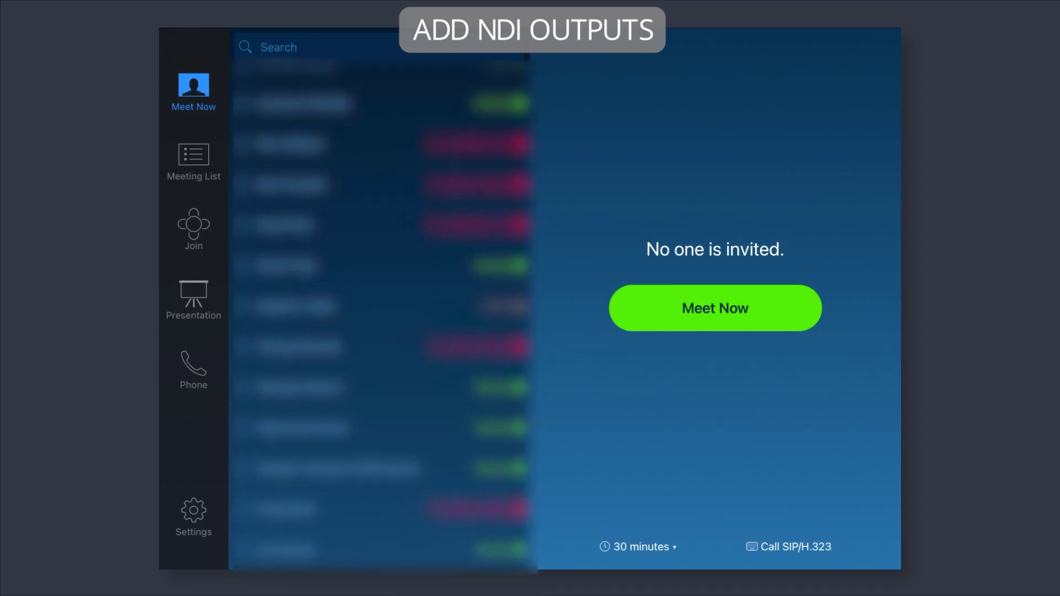
click(243, 166)
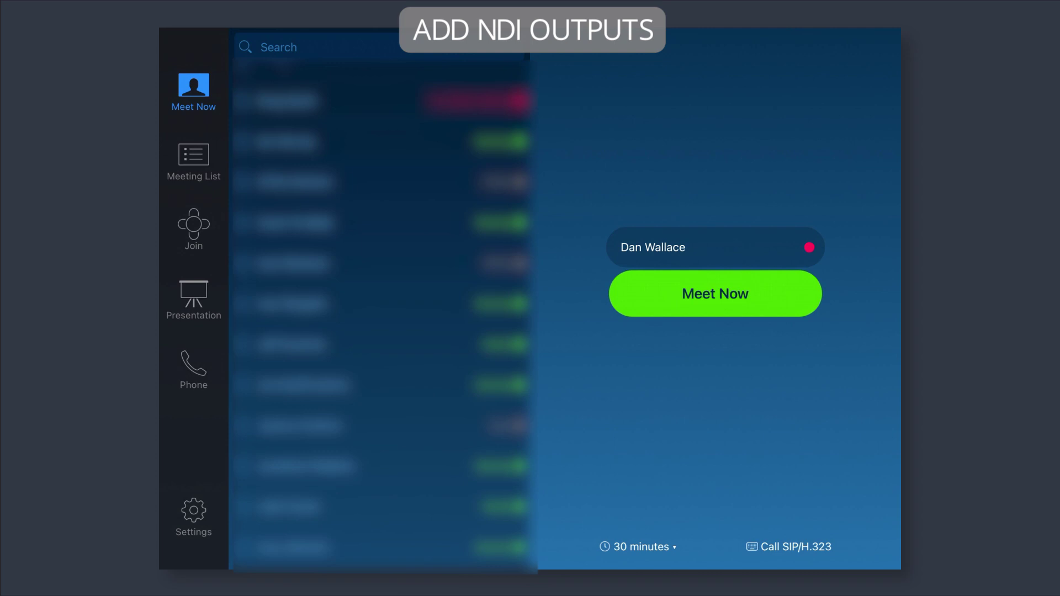
click(242, 233)
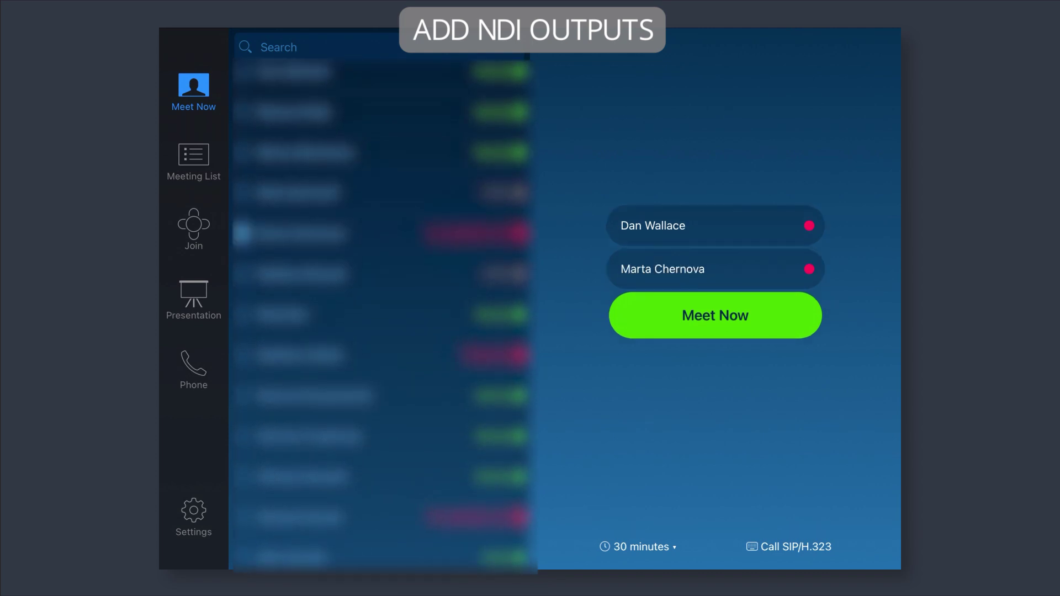
click(715, 315)
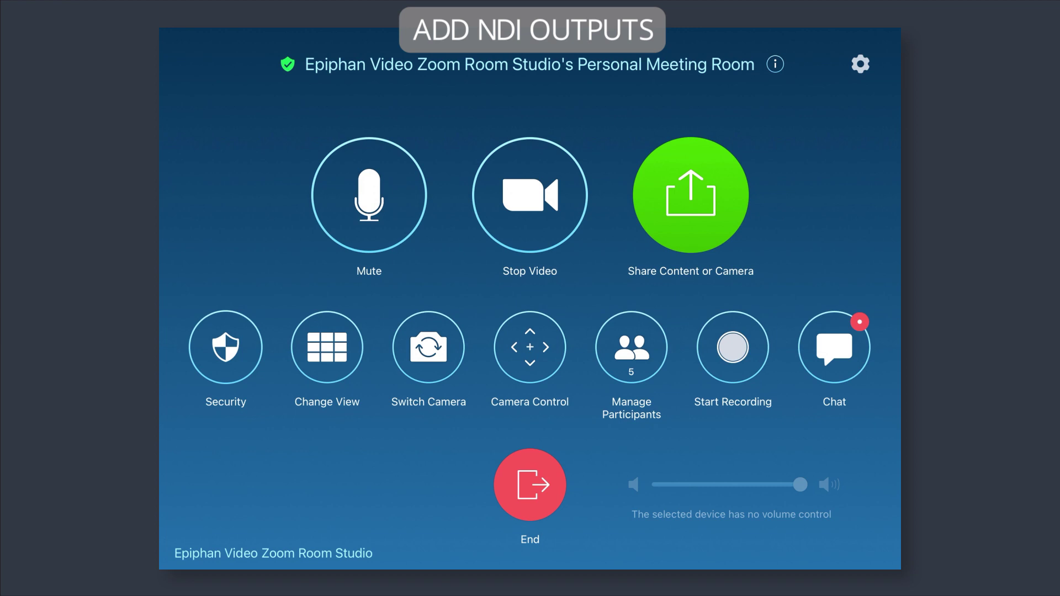
- In Change View, pin three different participants to NDI outputs 1, 2 and 3, then finish
click(327, 347)
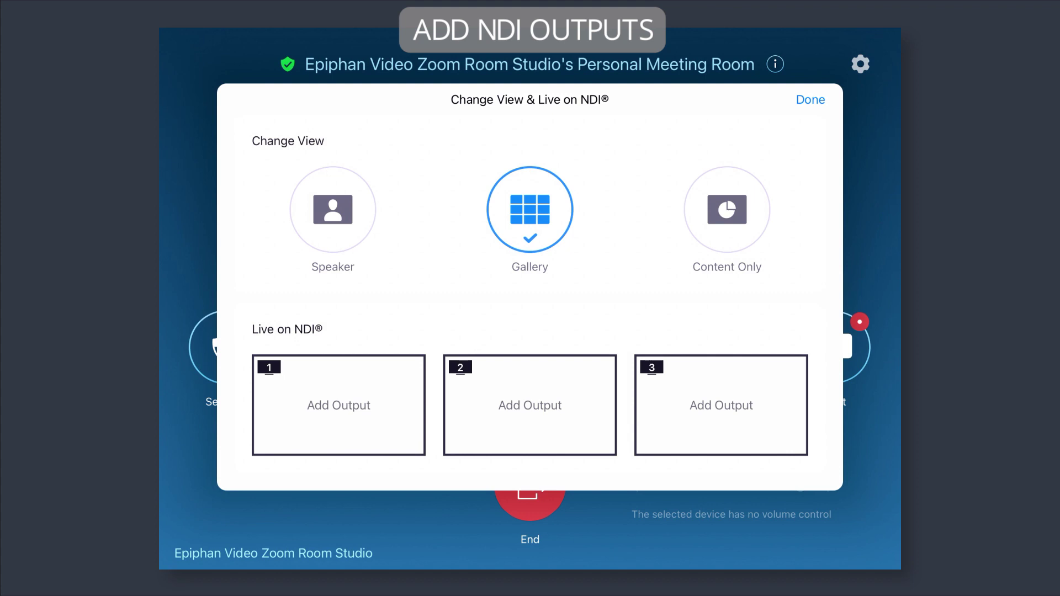
click(339, 405)
click(475, 348)
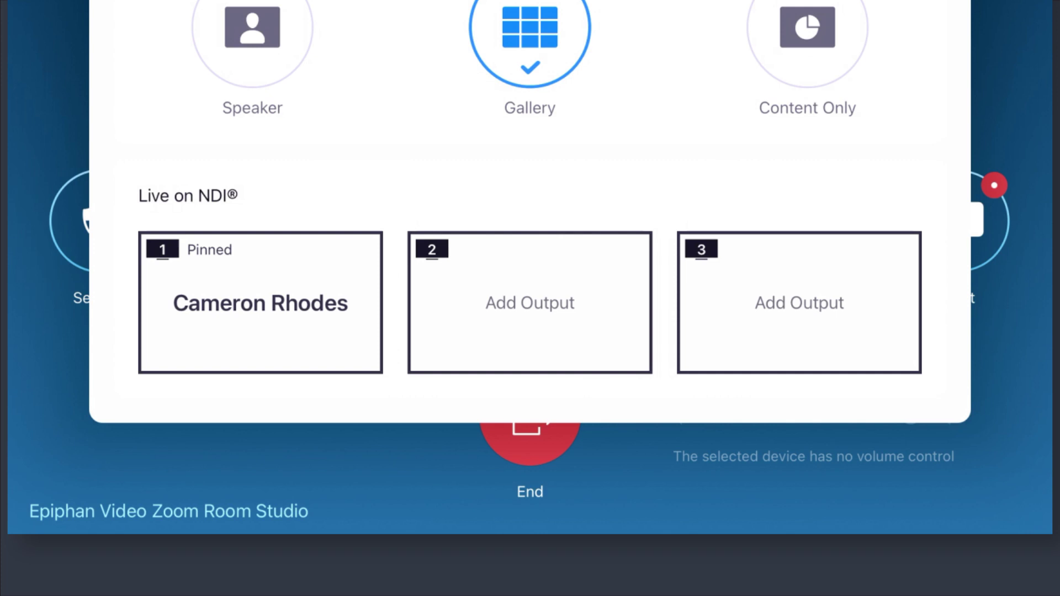
click(530, 303)
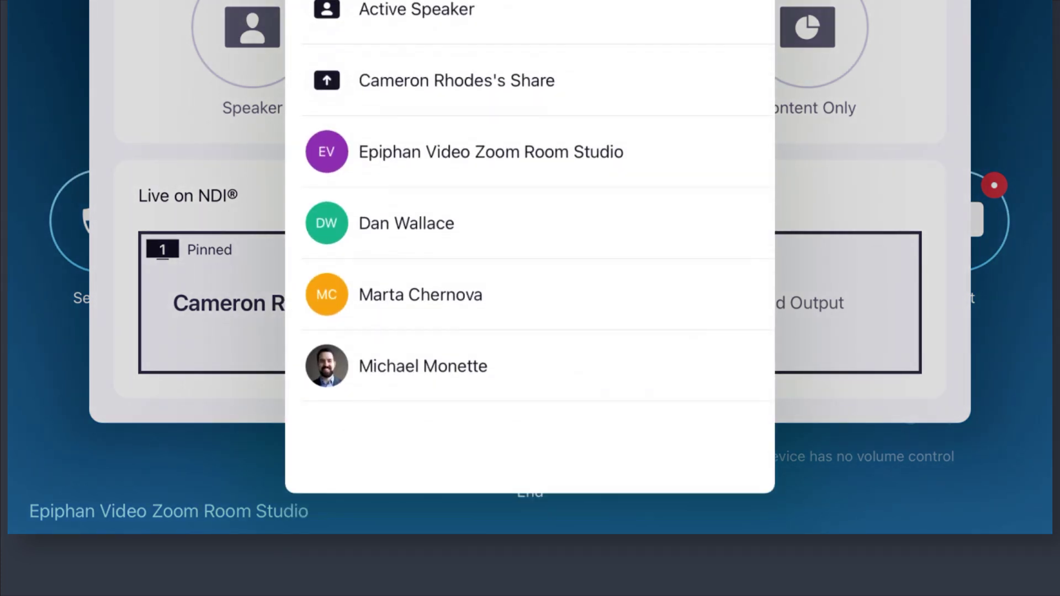
click(406, 223)
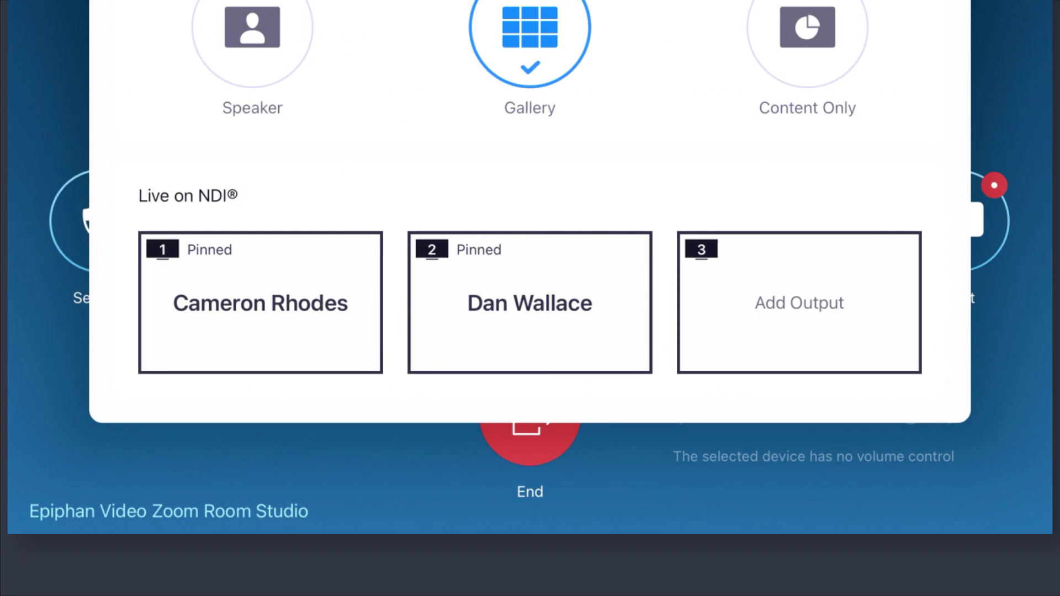
click(799, 303)
click(415, 170)
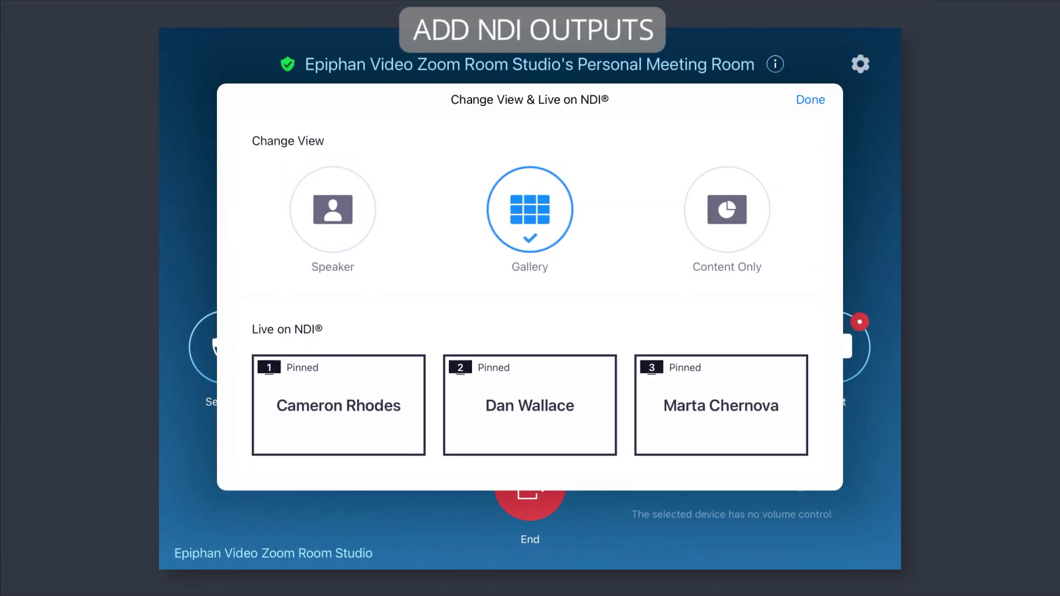
click(810, 100)
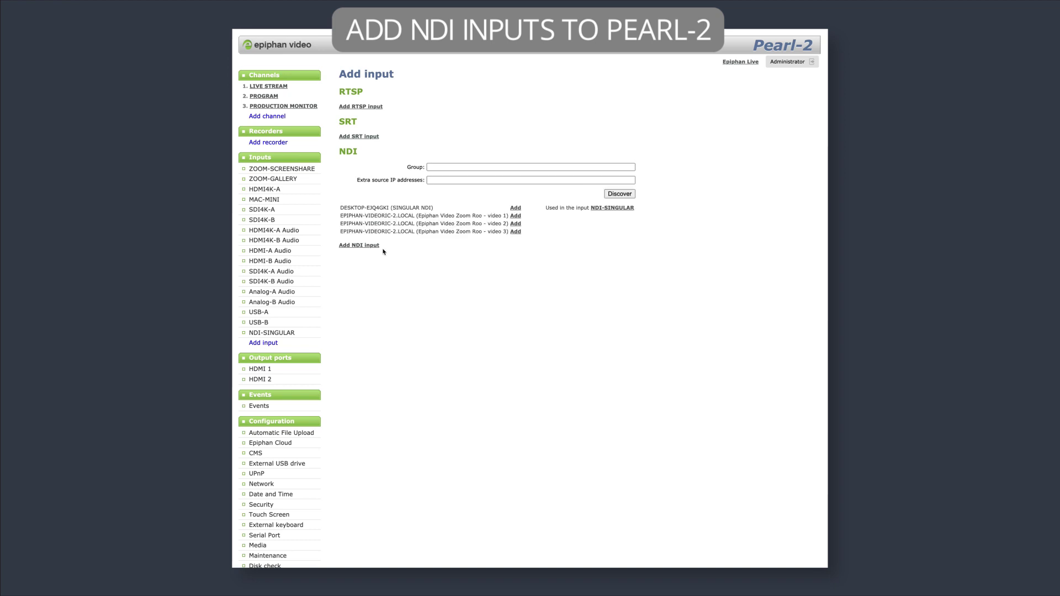
- Add the Zoom Room video 1 NDI source as a new Pearl-2 input
scroll(409, 246, down, 1)
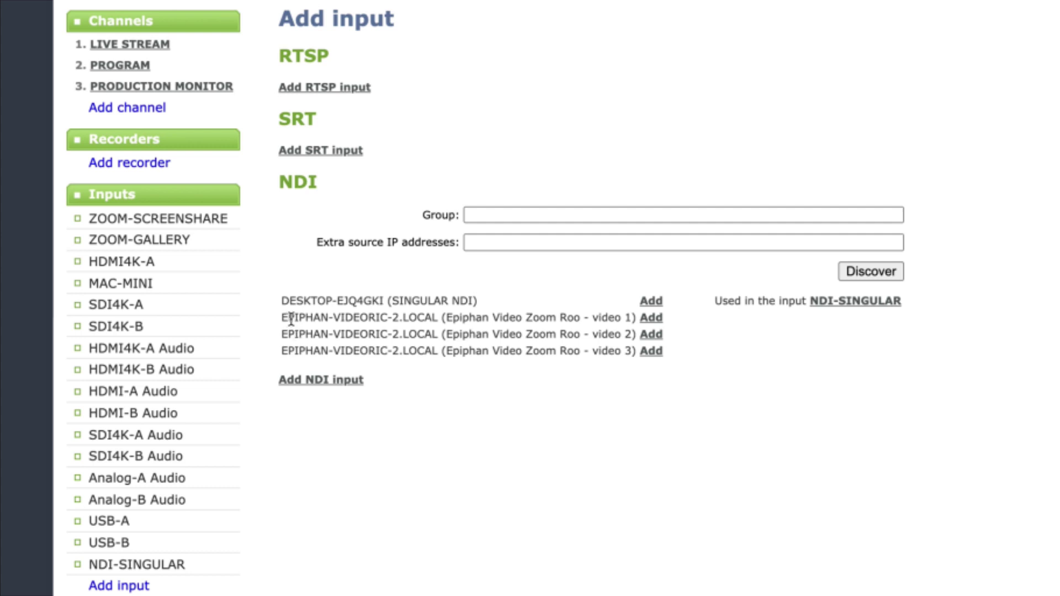
drag(281, 318, 439, 319)
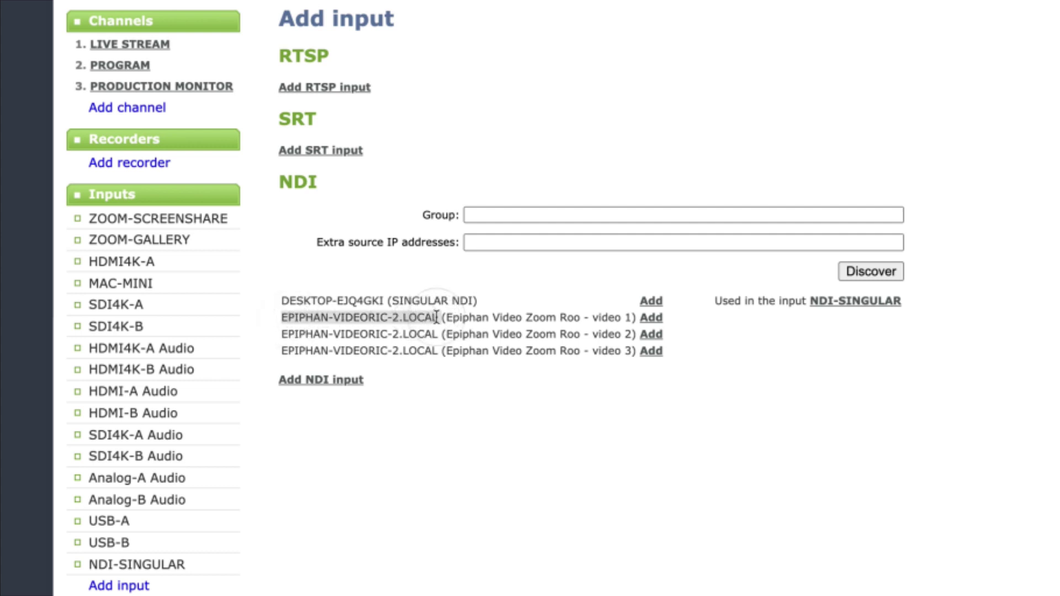
click(484, 319)
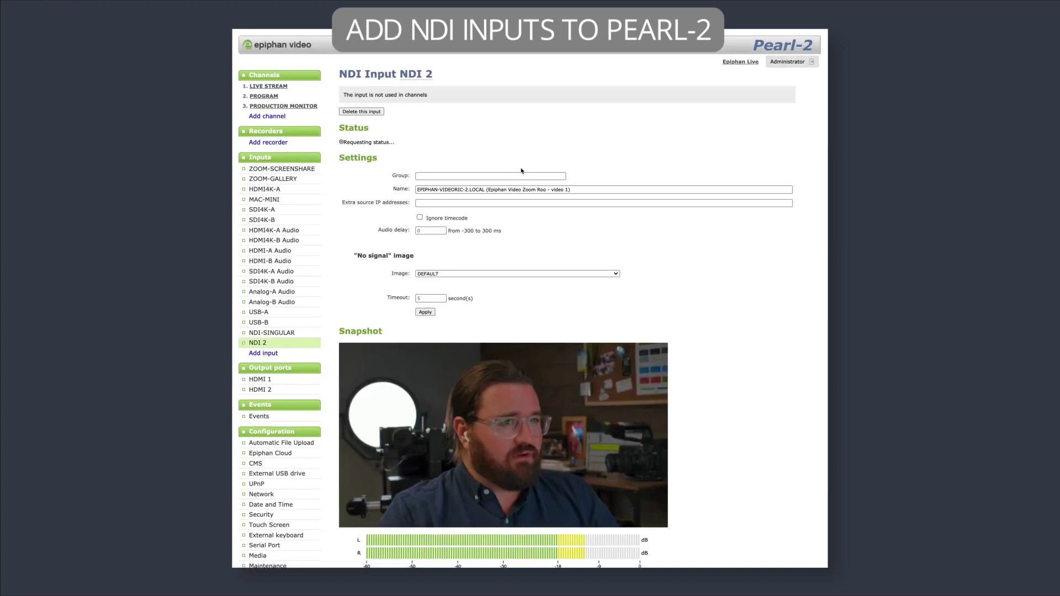
- Rename the new input NDI-ZOOM-ROOM01 and return to the NDI source list
click(423, 74)
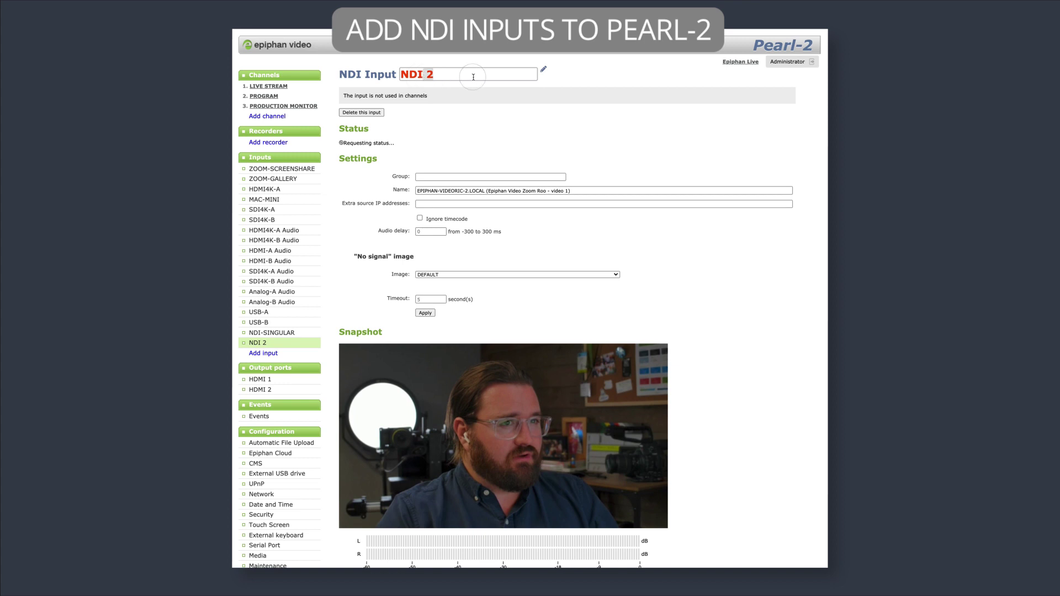
key(BackSpace)
key(BackSpace)
text(-)
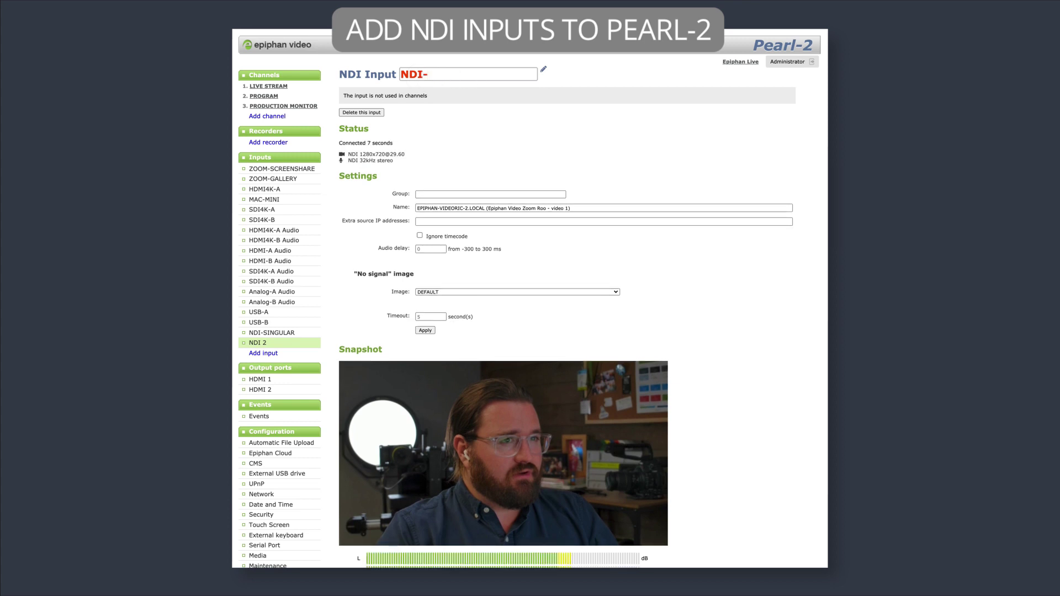
text(ZOOM-ROOM09)
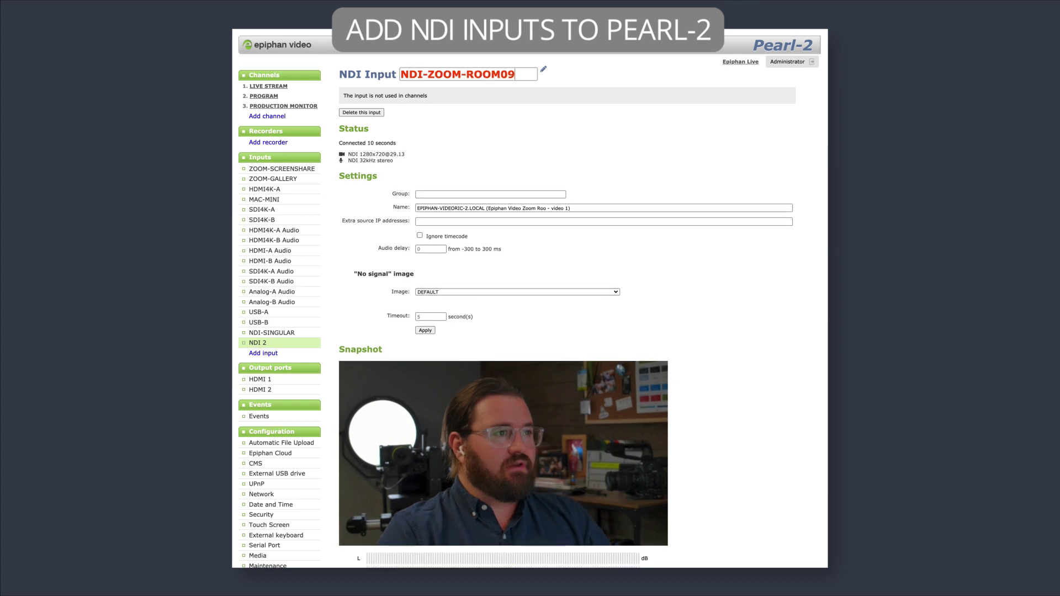
key(BackSpace)
text(1)
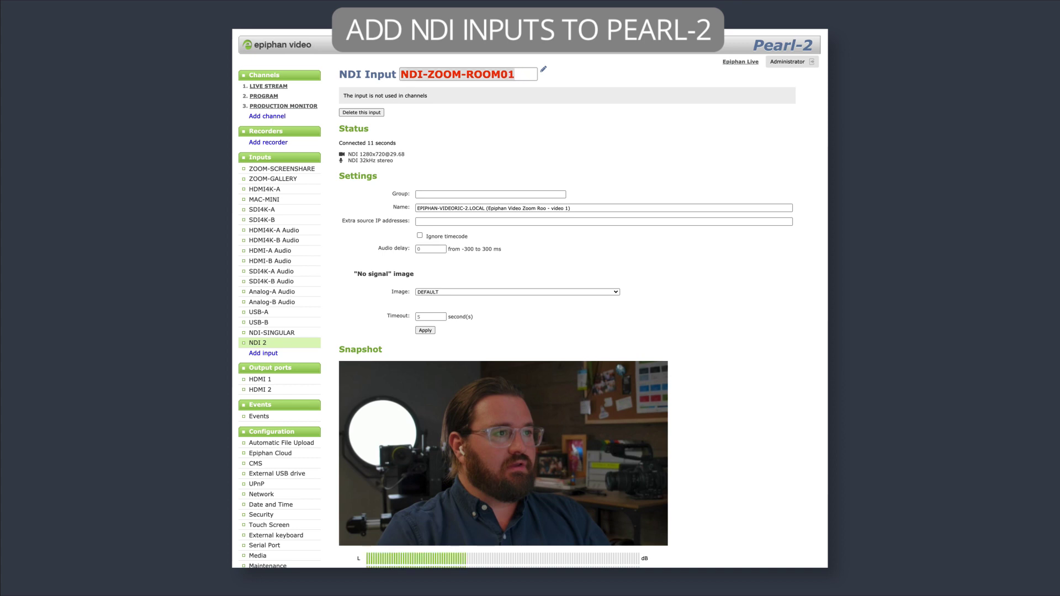
key(Return)
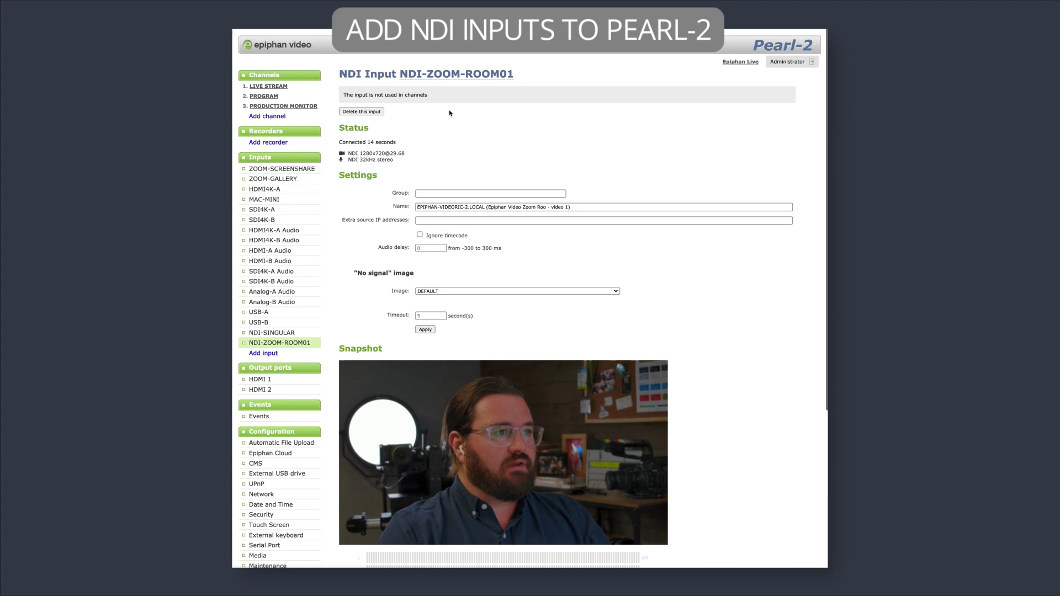
key(super+bracketleft)
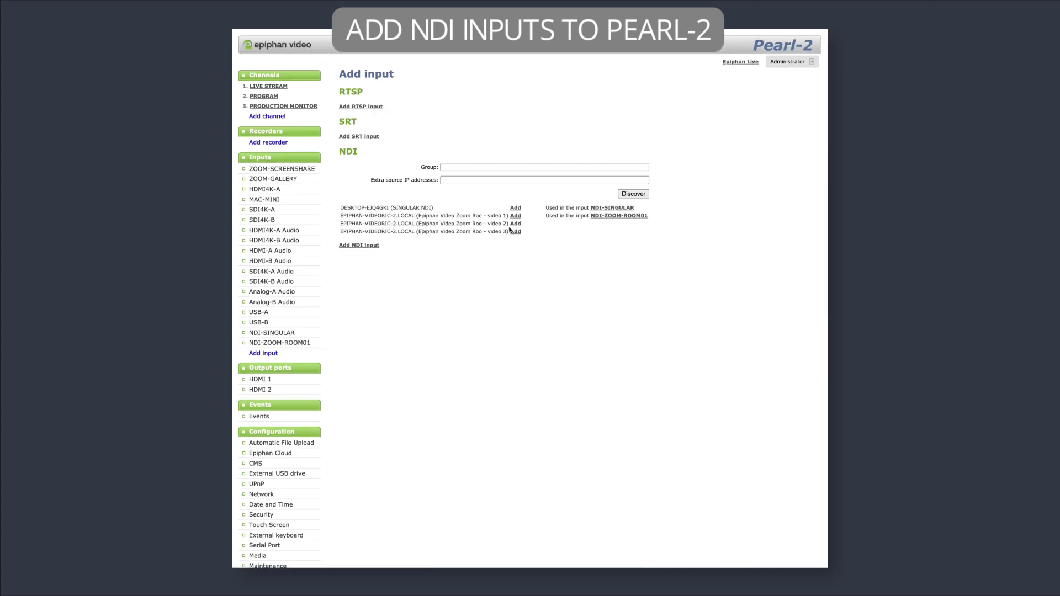
- Add the Zoom Room video 2 NDI feed as an input
click(514, 223)
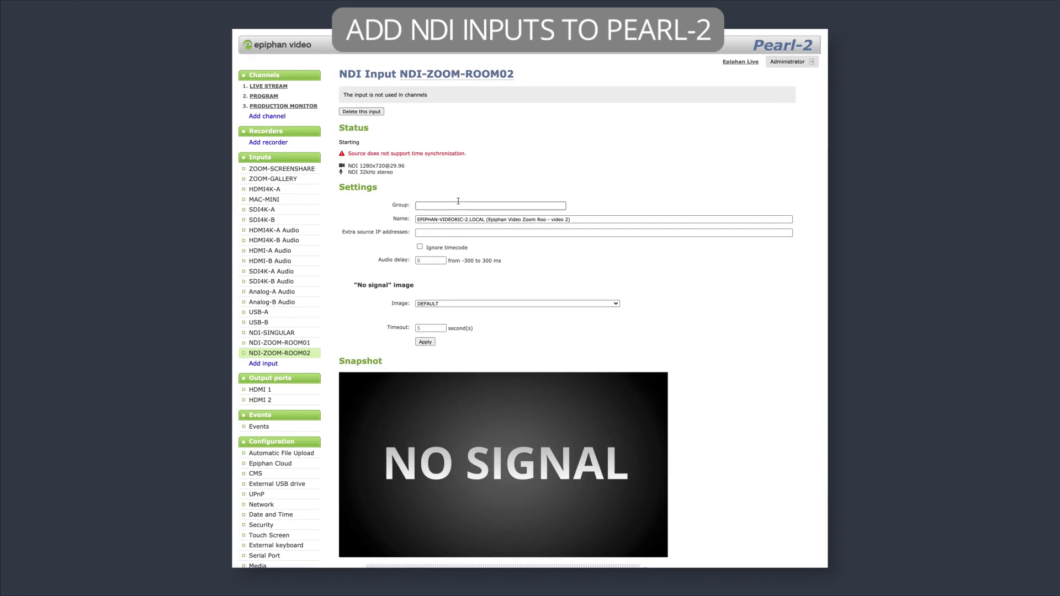
key(alt+Left)
scroll(458, 199, down, 1)
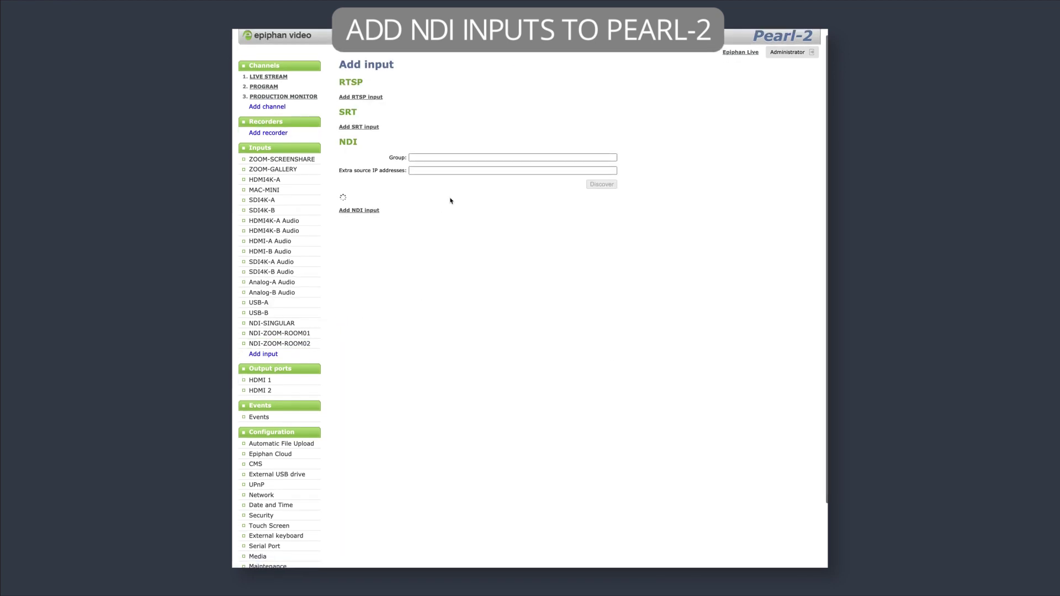
scroll(511, 230, up, 1)
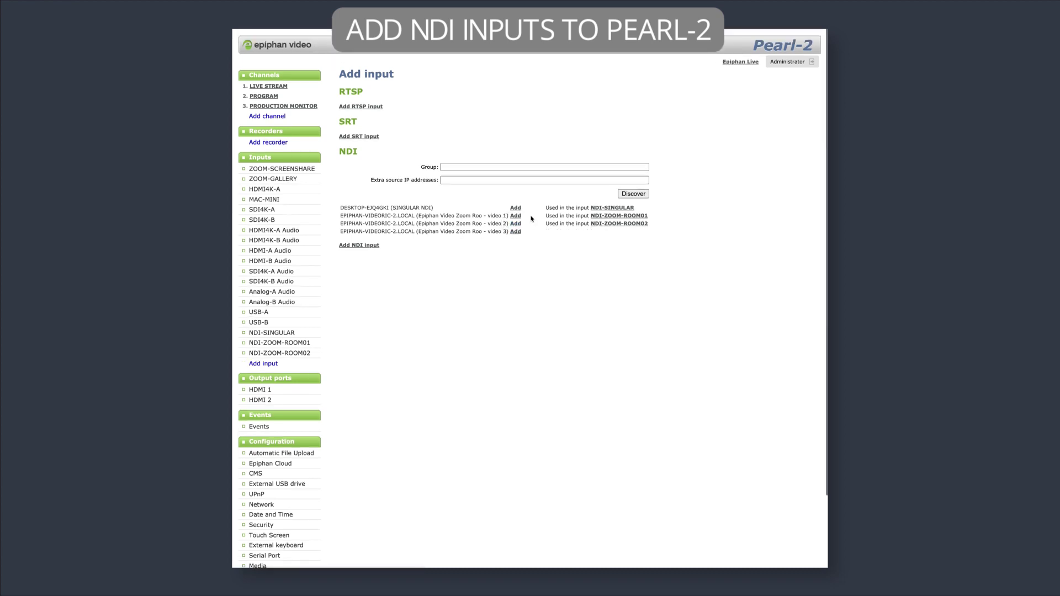
- Add the Zoom Room video 3 feed as an input named NDI-ZOOM-ROOM03
click(515, 231)
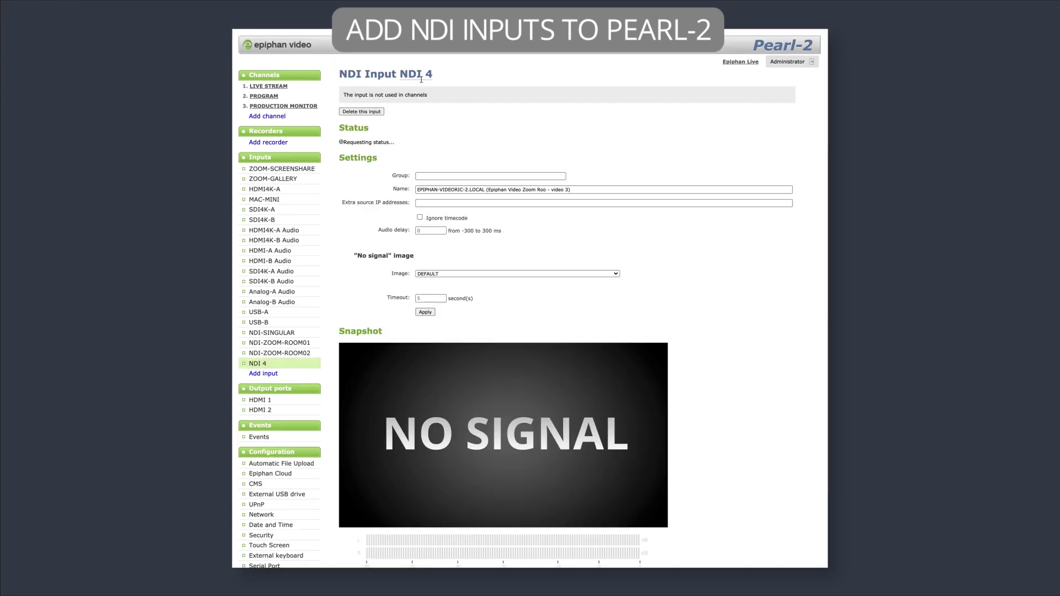
click(419, 74)
text(NDI-ZOOM-ROOM03)
key(Return)
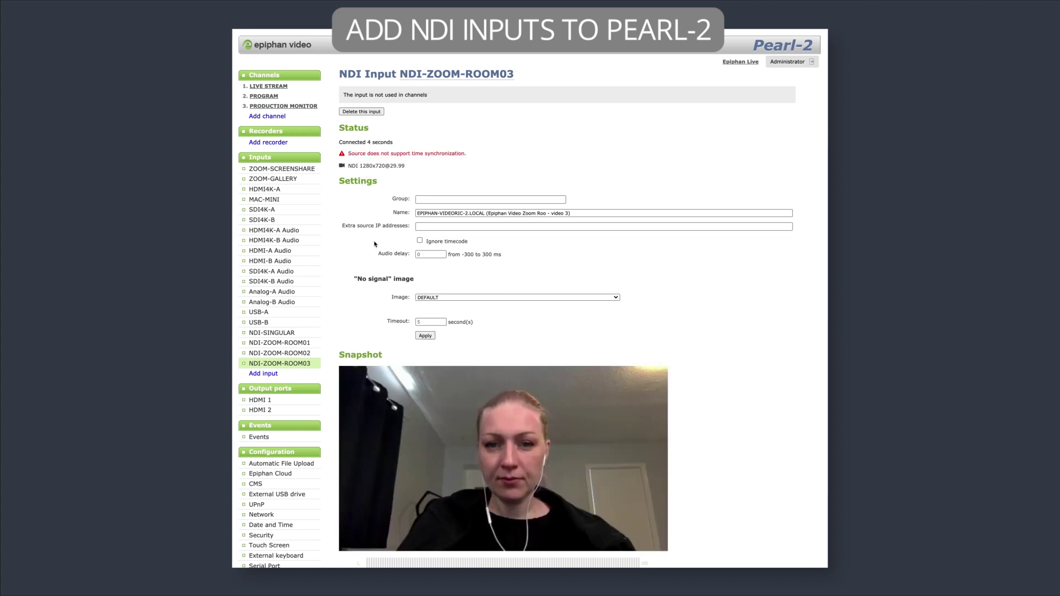
- Set NDI-ZOOM-ROOM03 to ignore timecode, check NDI-ZOOM-ROOM02, then open Program settings
click(419, 240)
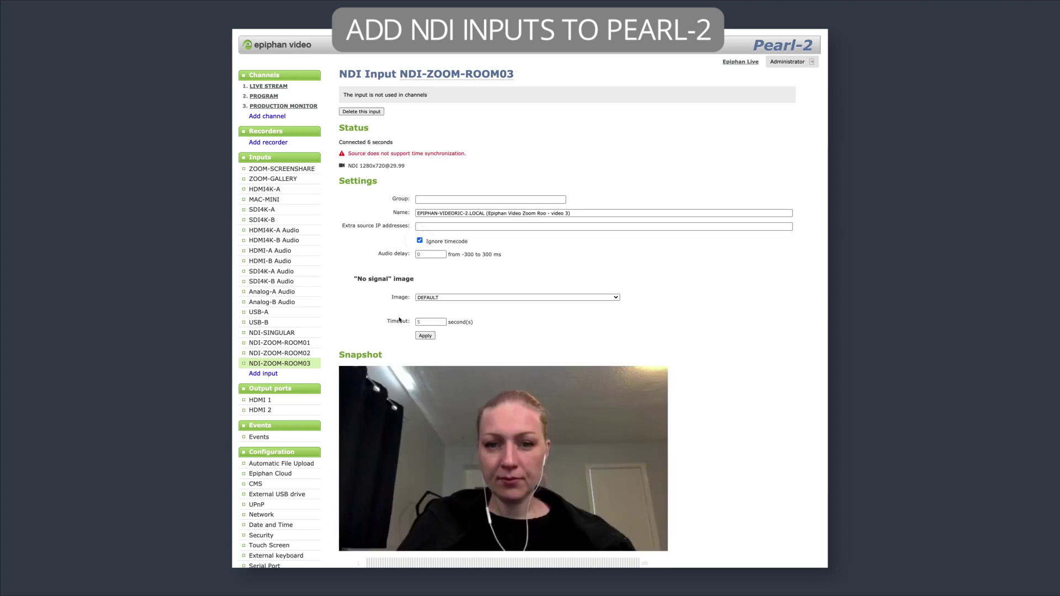
click(425, 335)
click(302, 356)
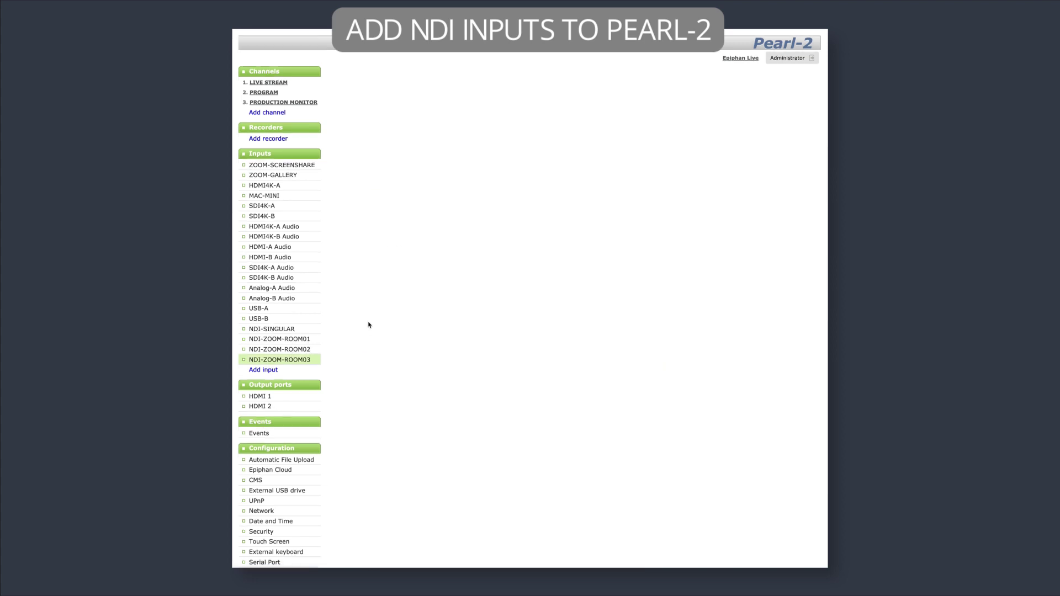
click(263, 96)
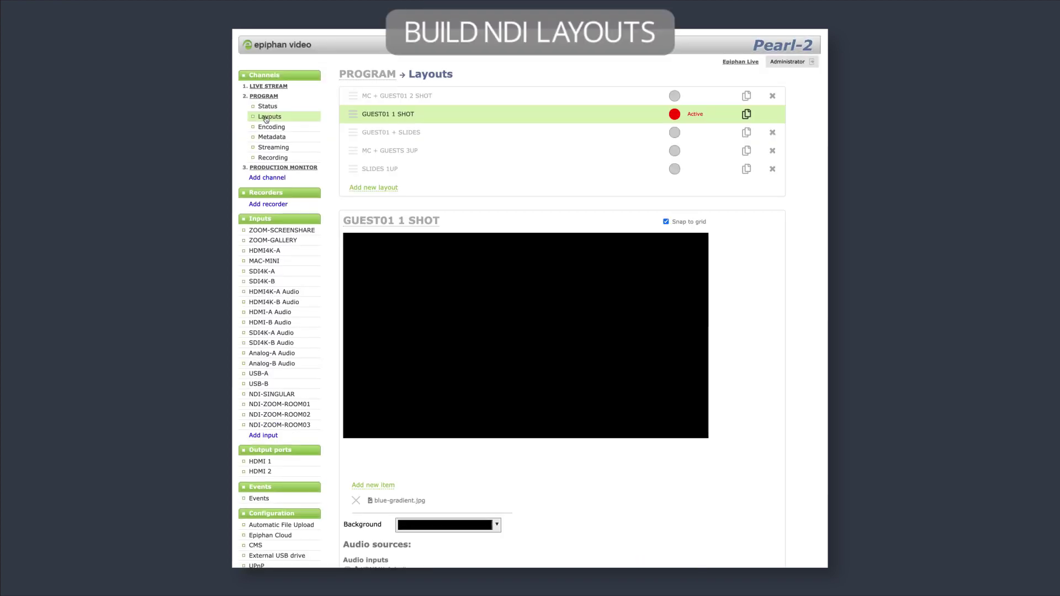
- Make MC + GUEST01 2 SHOT the active layout and add a Video Source item
click(464, 95)
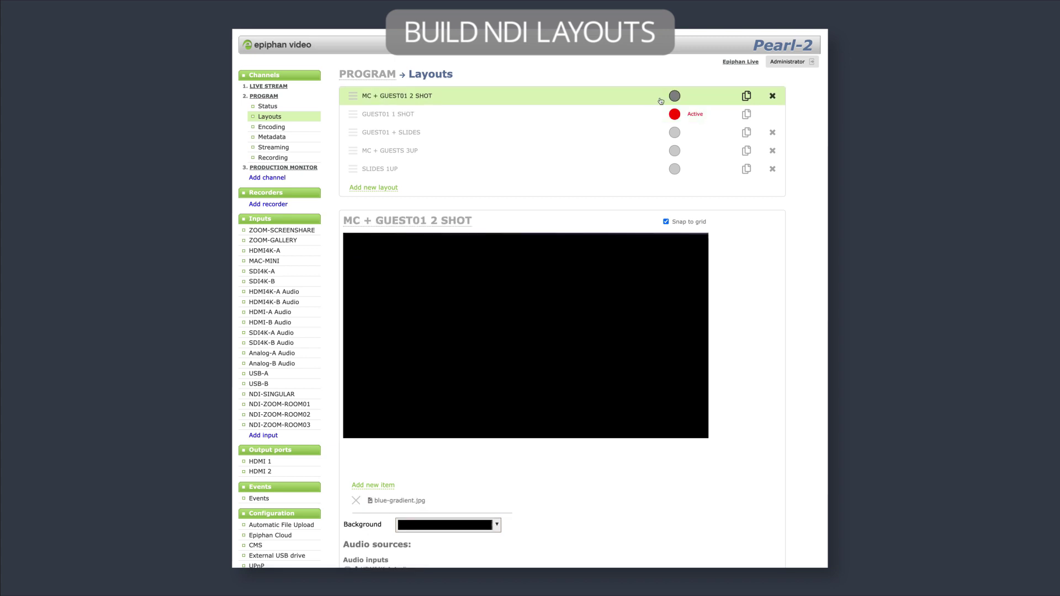
click(675, 95)
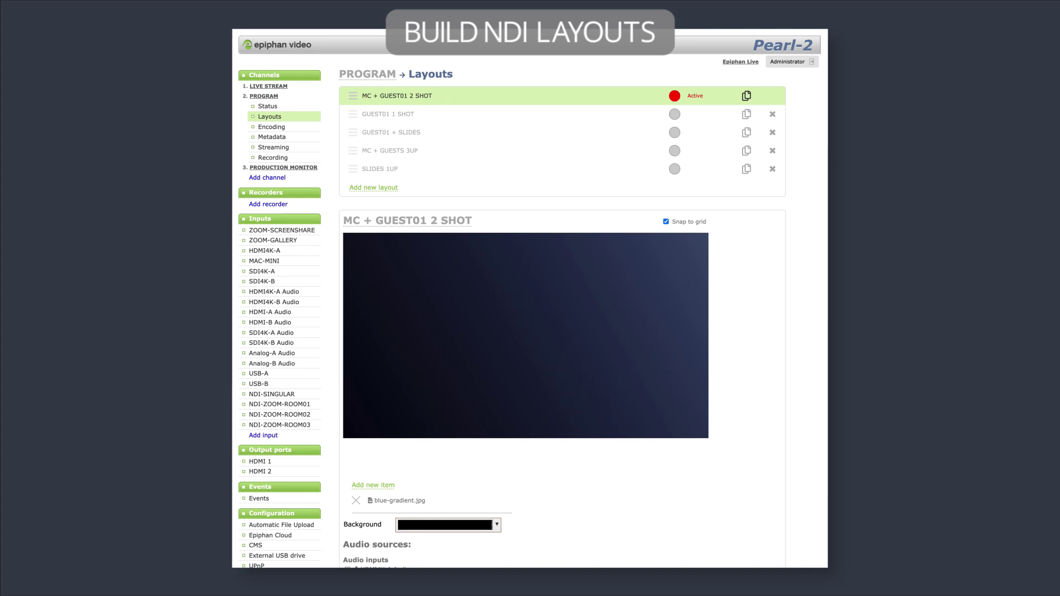
click(375, 485)
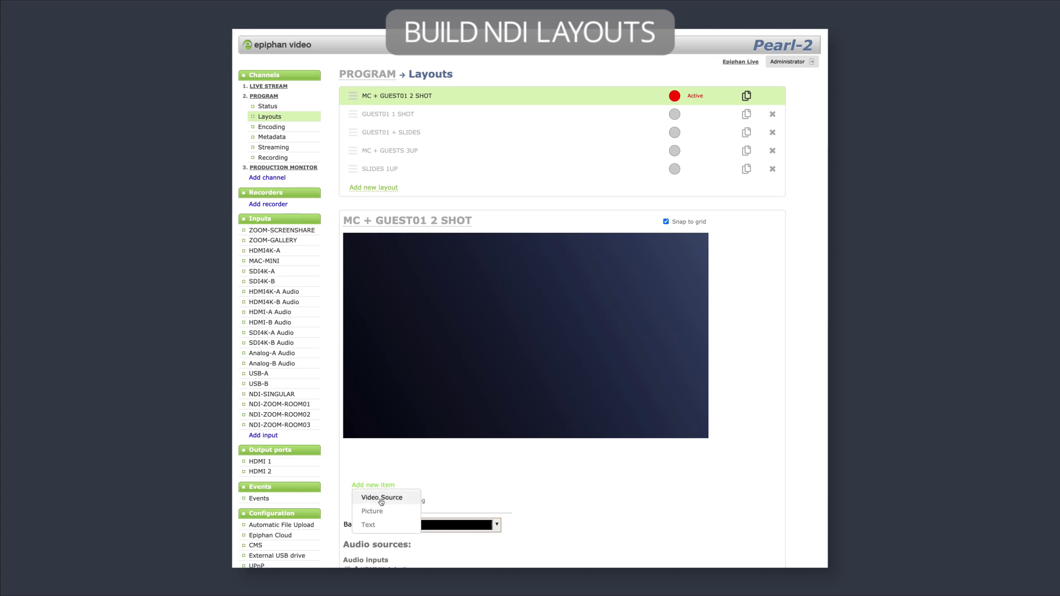
click(379, 495)
- Set the new video item's source to NDI-ZOOM-ROOM01
scroll(595, 496, down, 2)
scroll(595, 497, down, 1)
click(622, 440)
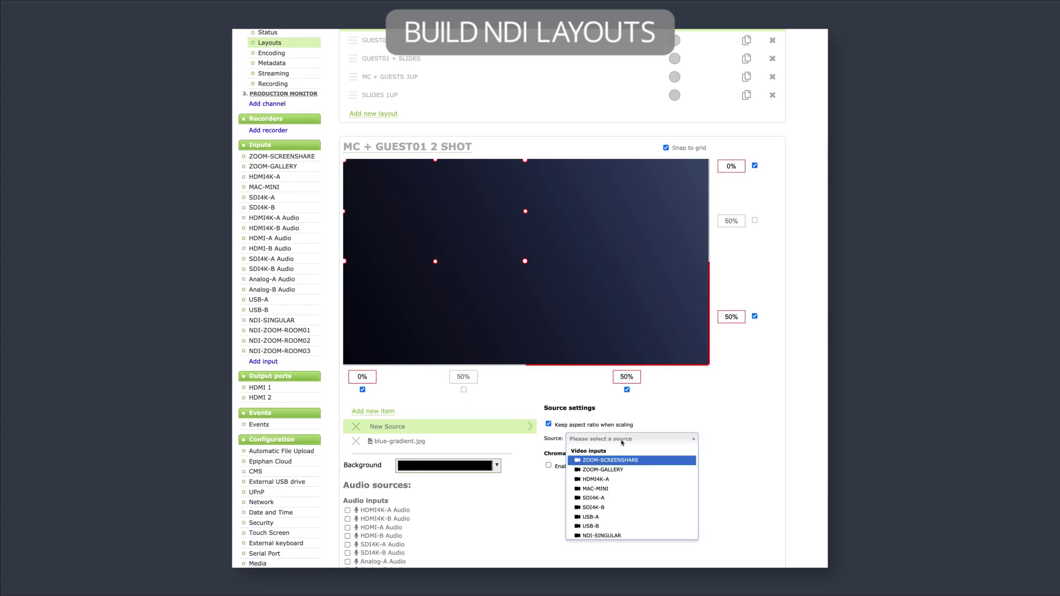
scroll(621, 474, down, 2)
click(621, 519)
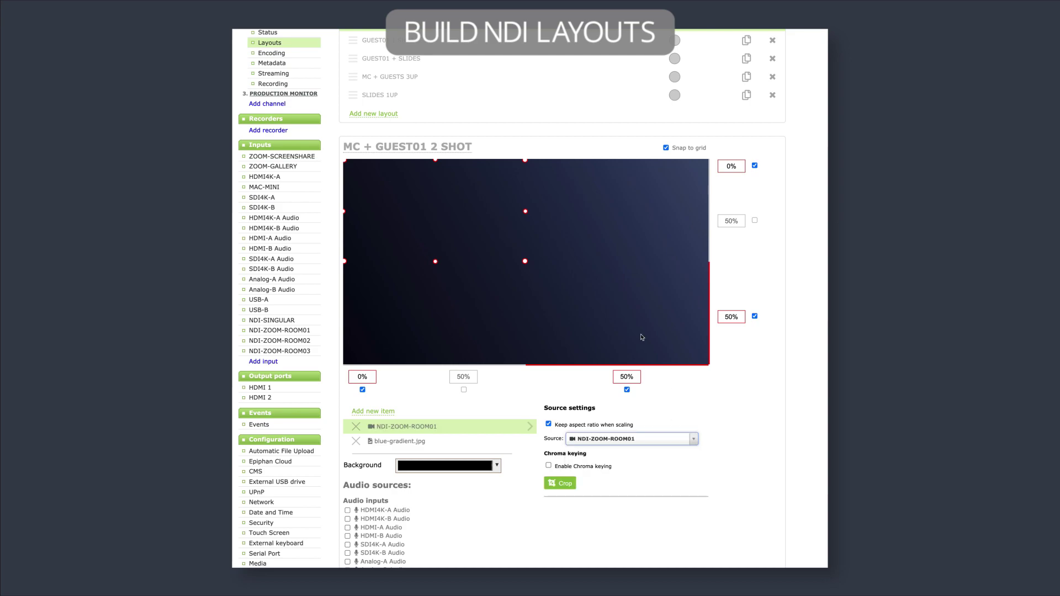
scroll(737, 218, up, 1)
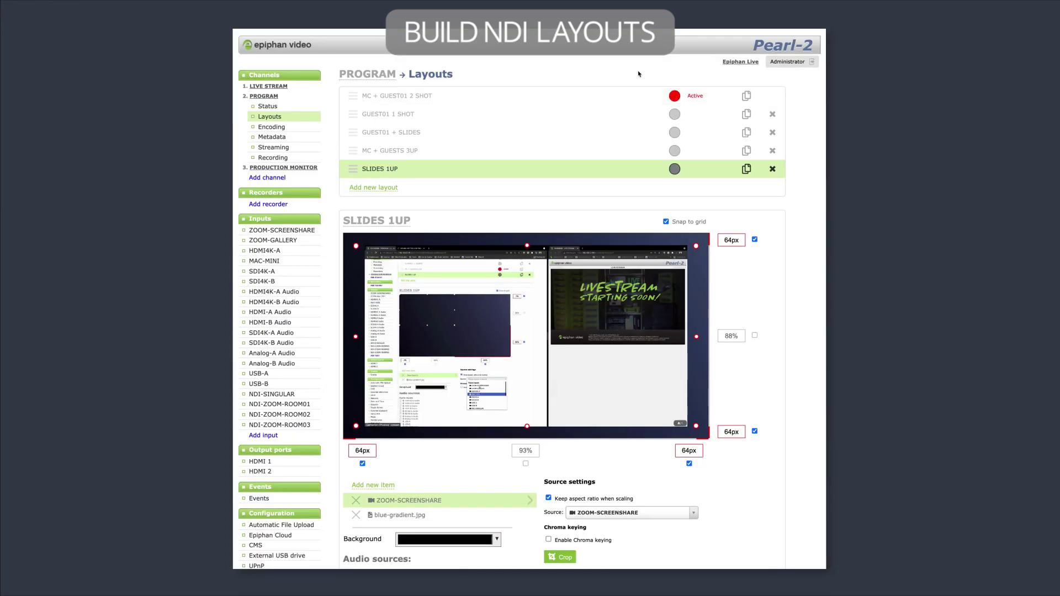
click(605, 98)
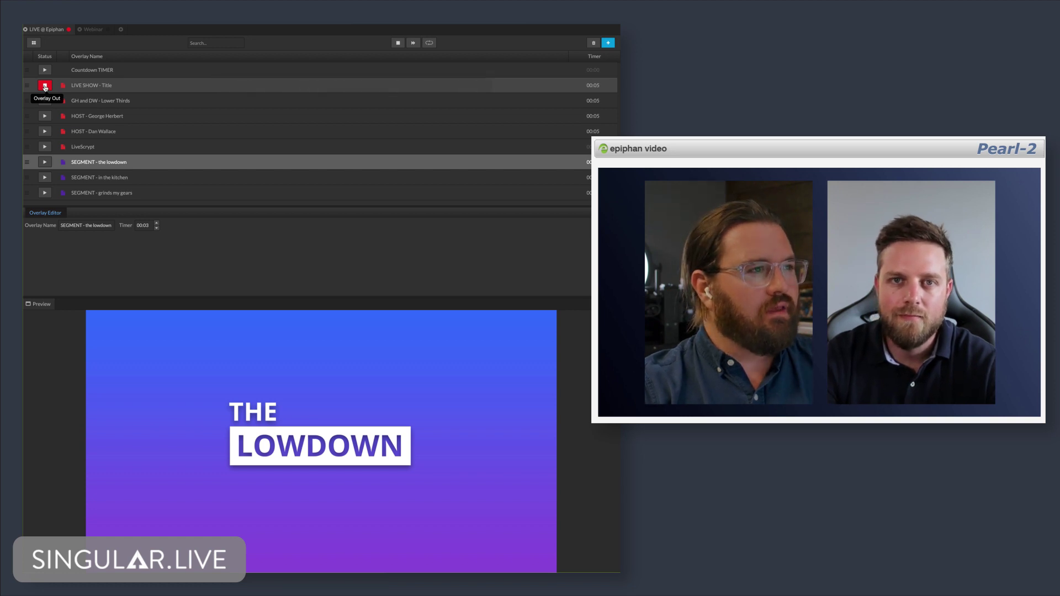
- Stop the LIVE SHOW - Title overlay and play SEGMENT - the lowdown
click(45, 86)
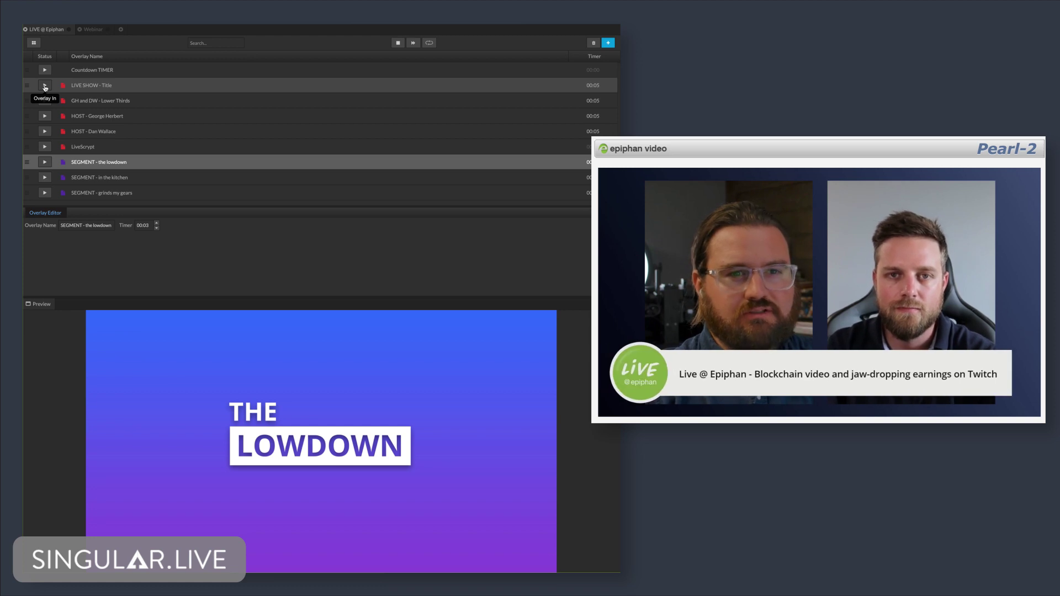
click(45, 163)
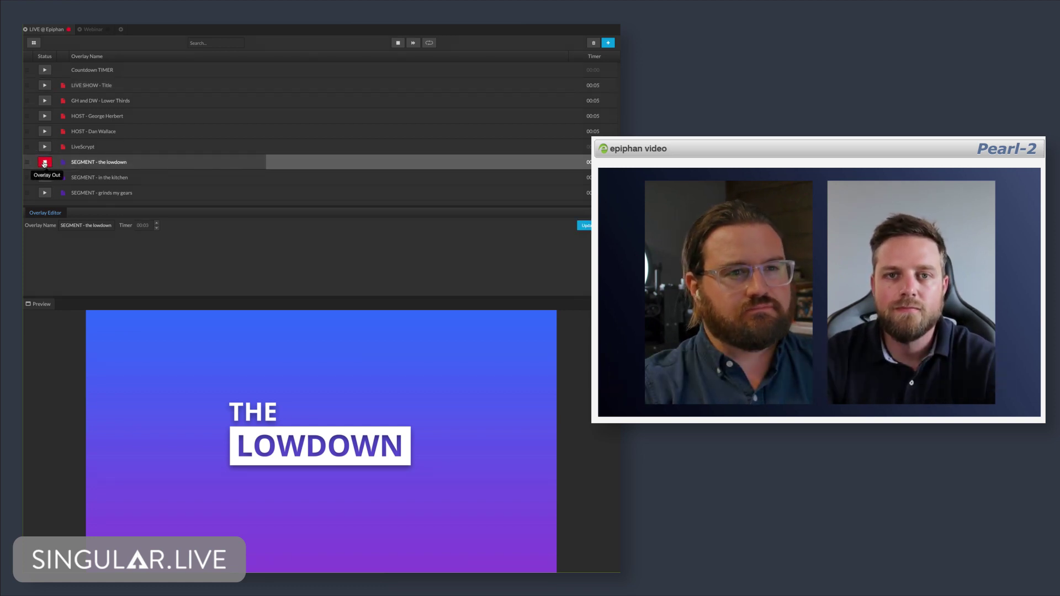